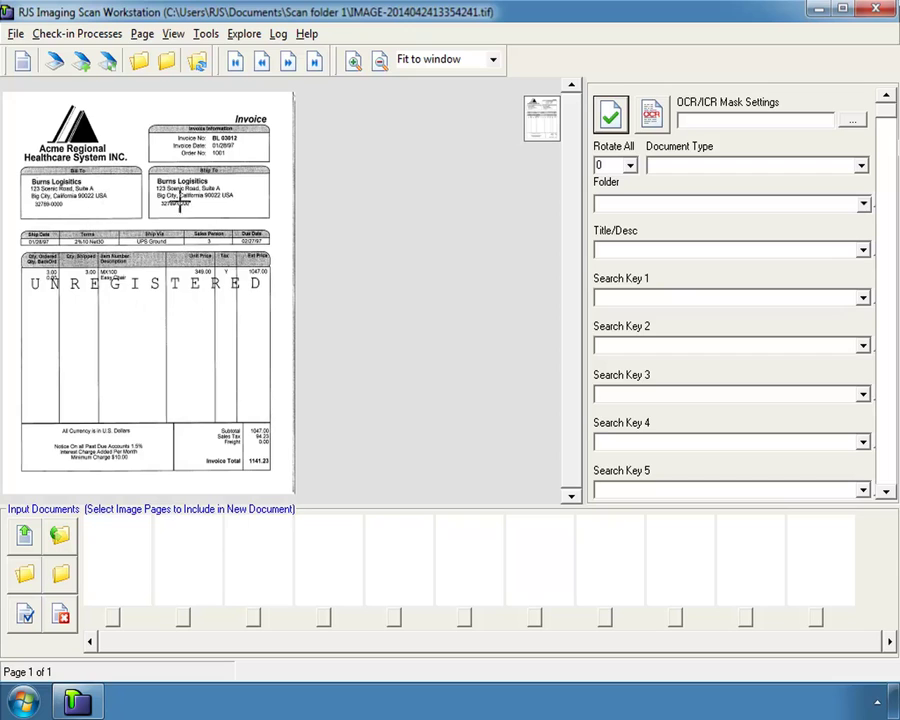
# Set both the document type and the folder of the scanned invoice to Shipping Documents
pyautogui.rightClick(159, 248)
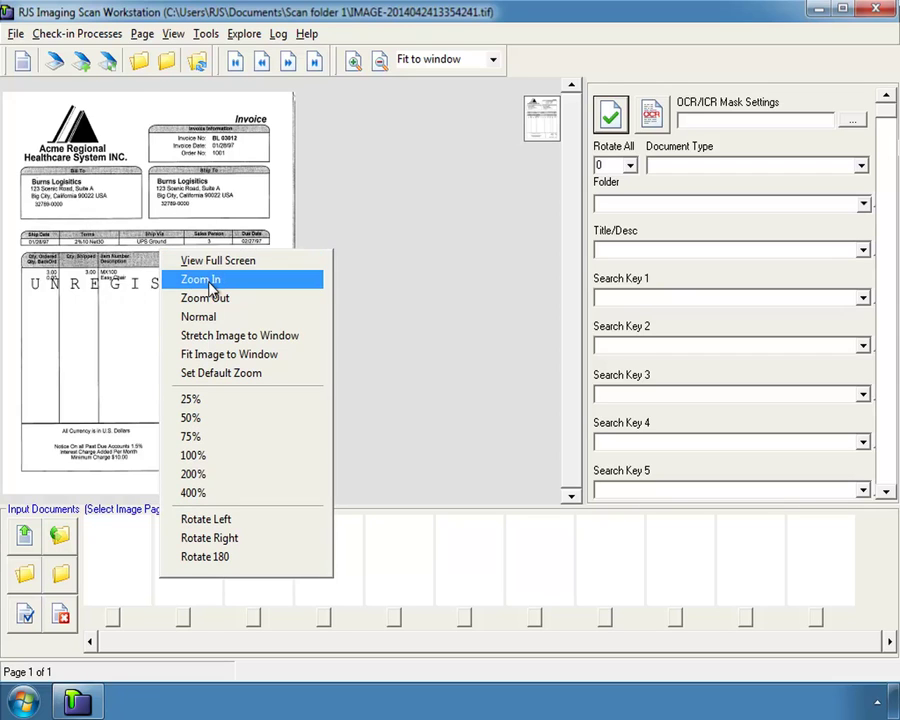
pyautogui.click(204, 279)
pyautogui.scroll(2, 209, 274)
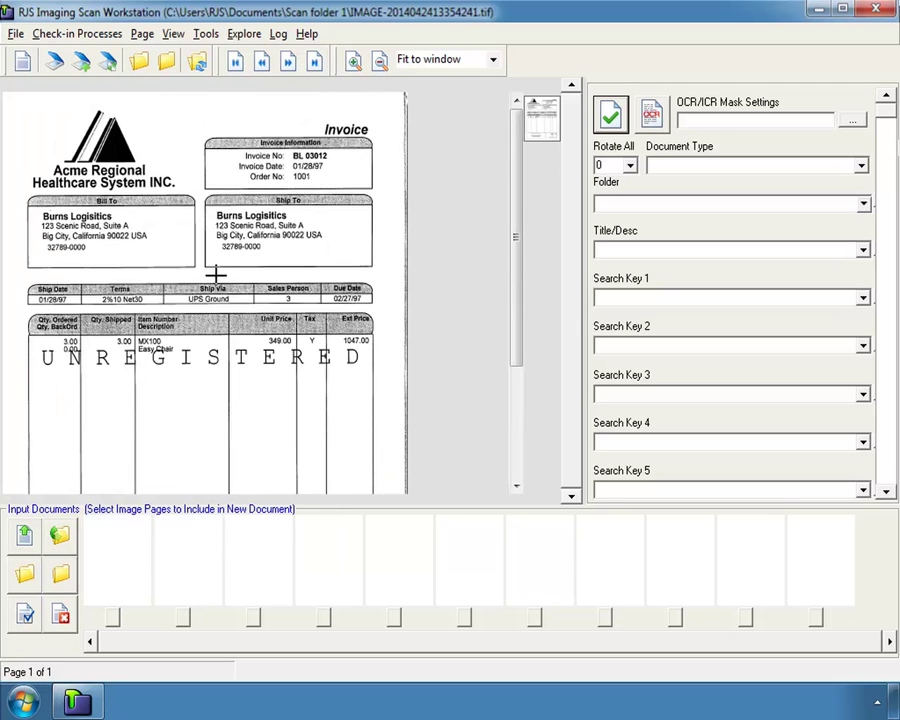
pyautogui.moveTo(183, 113); pyautogui.dragTo(390, 292)
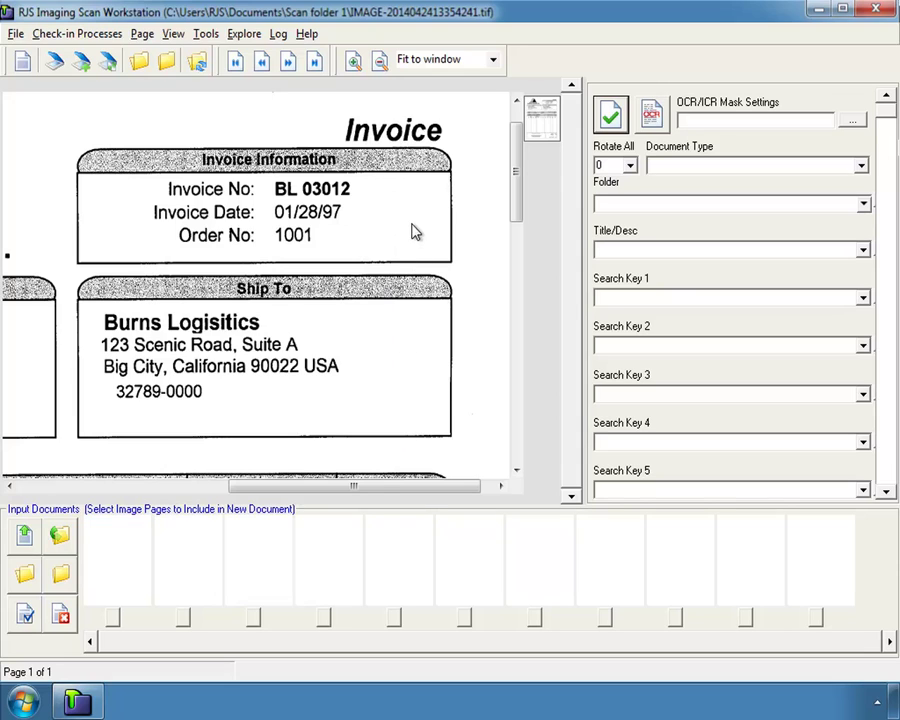
pyautogui.click(865, 169)
pyautogui.click(852, 219)
pyautogui.click(864, 203)
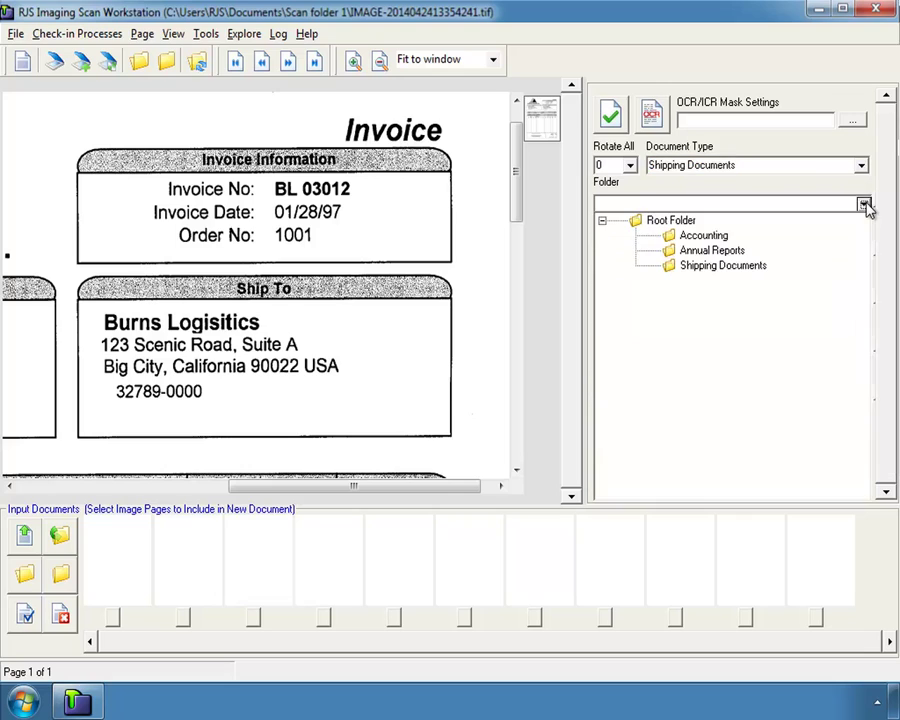
pyautogui.click(756, 267)
# Index the invoice with title Invoice, invoice number BL 03012, customer Burns Logistics and its order number, and check it in
pyautogui.write('Invoice')
pyautogui.press('Tab')
pyautogui.write('B')
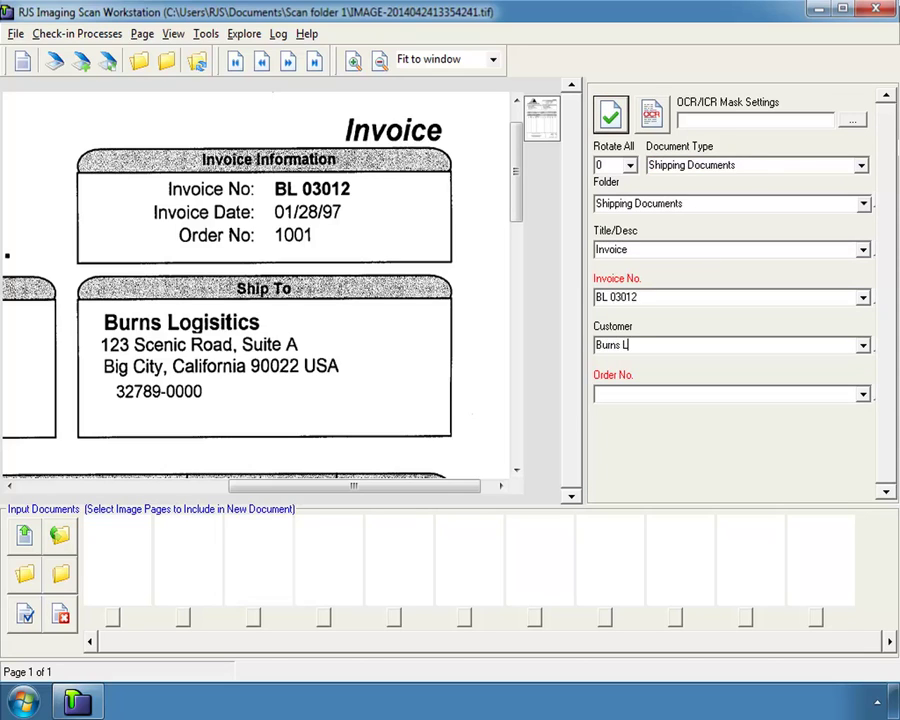
pyautogui.write('1001')
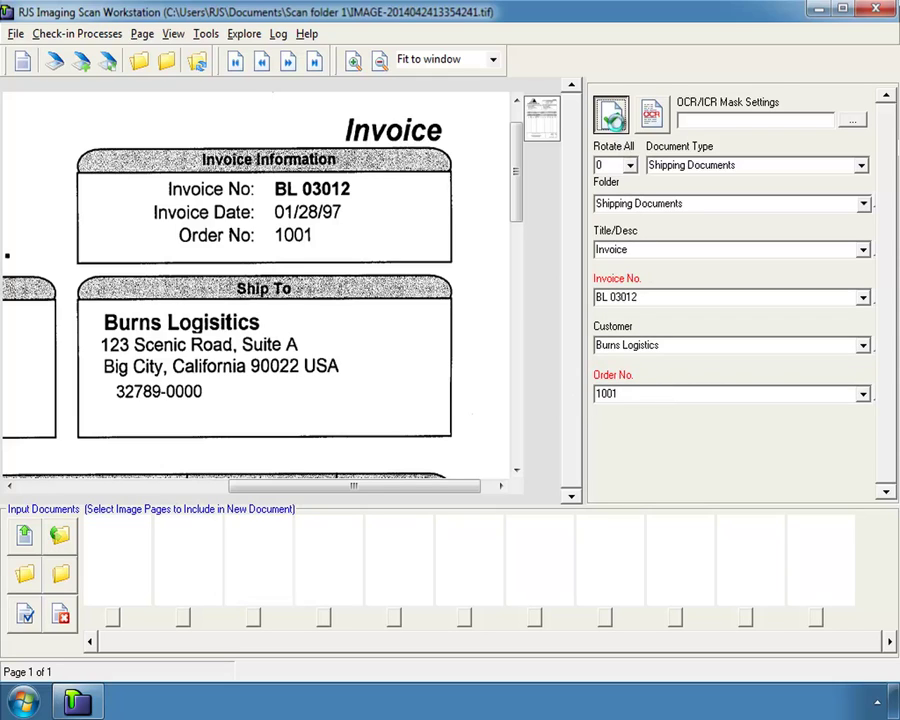
pyautogui.click(614, 120)
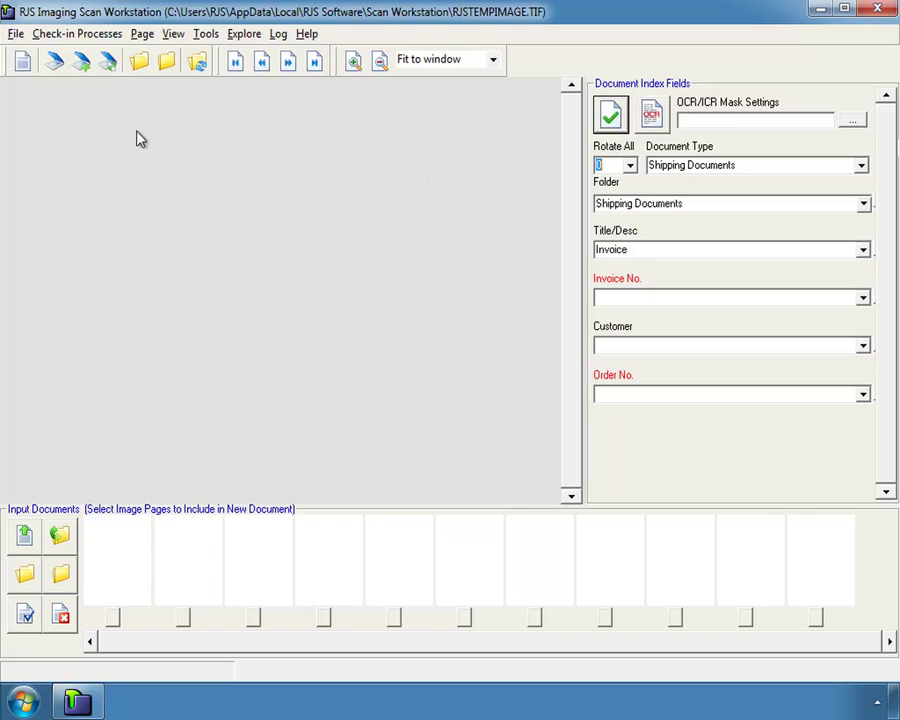
# Load the batch input documents from Scan folder 2
pyautogui.click(110, 68)
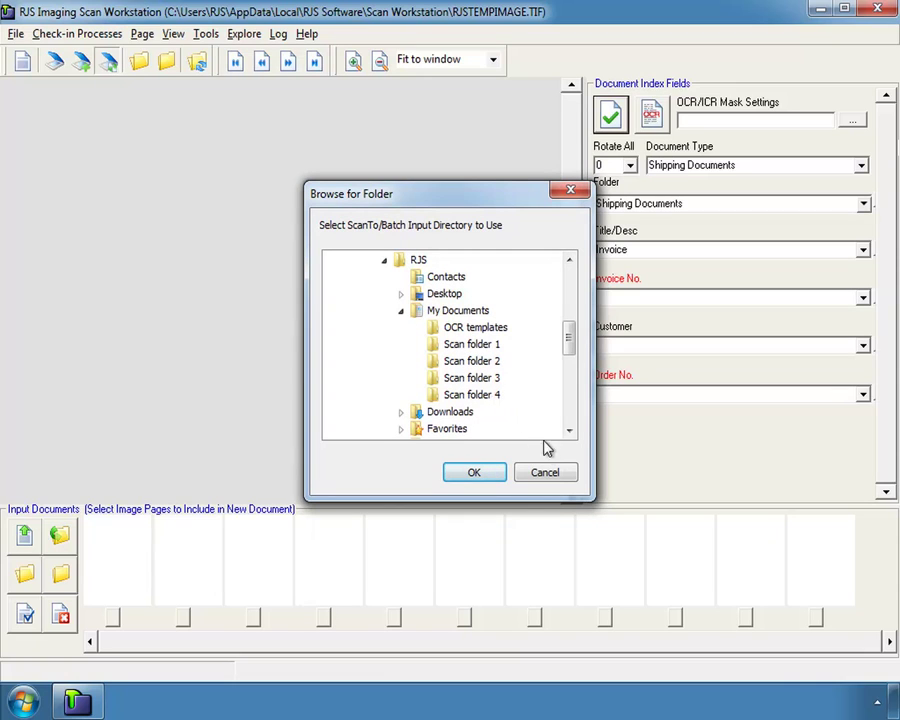
pyautogui.click(559, 477)
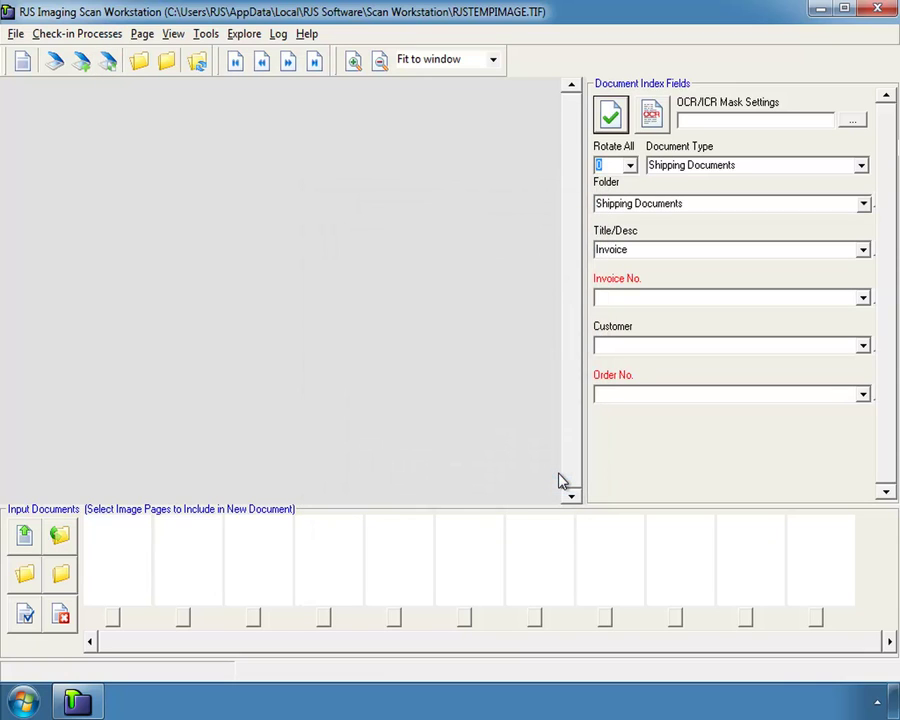
pyautogui.click(24, 574)
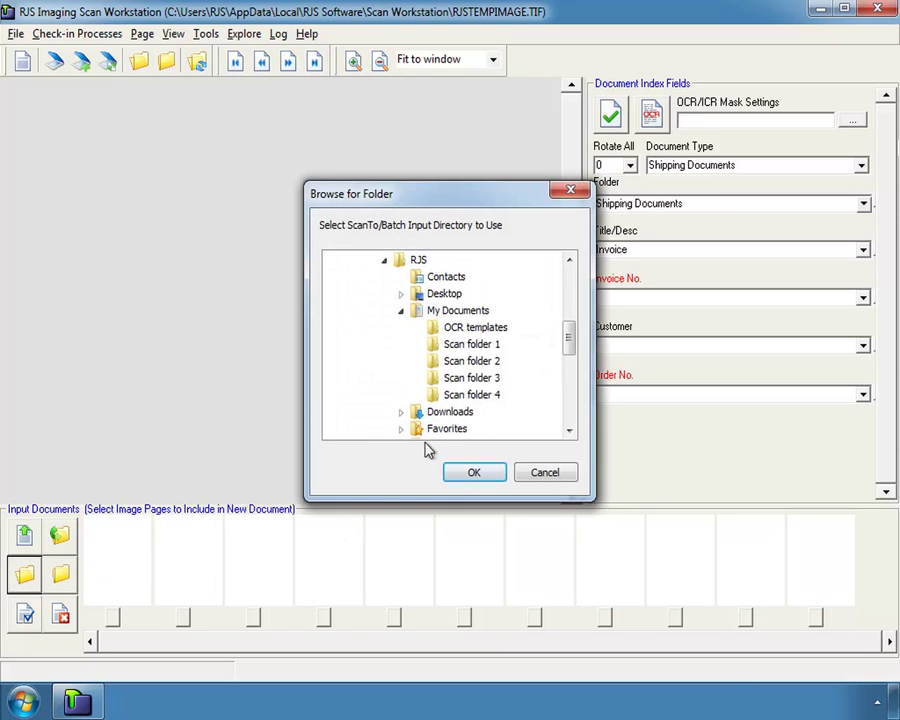
pyautogui.click(466, 366)
pyautogui.click(490, 473)
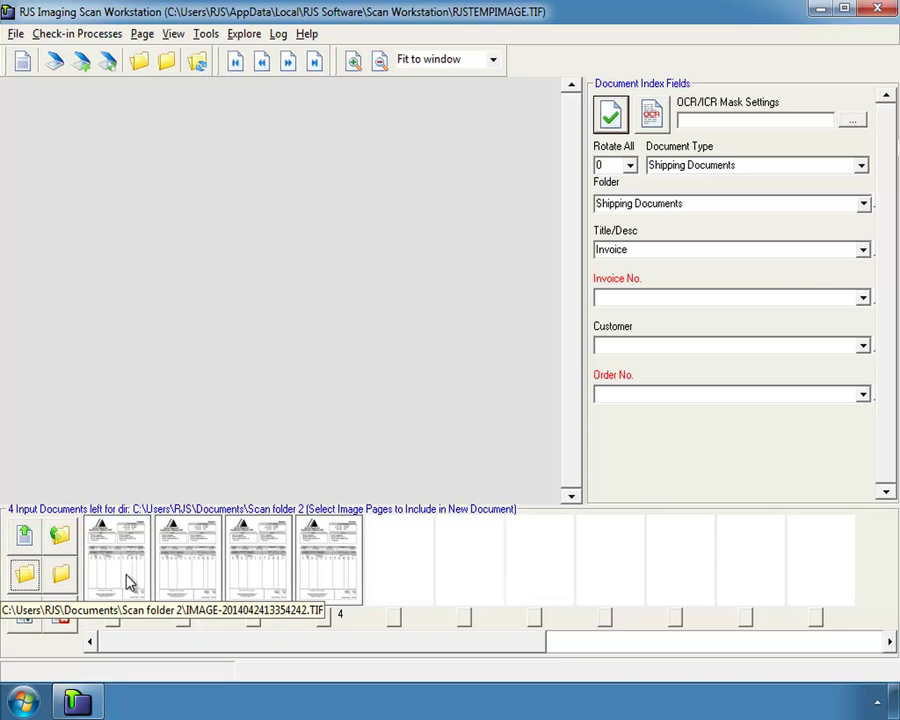
# Combine input pages 1 and 2 of Scan folder 2 into a new document
pyautogui.click(113, 617)
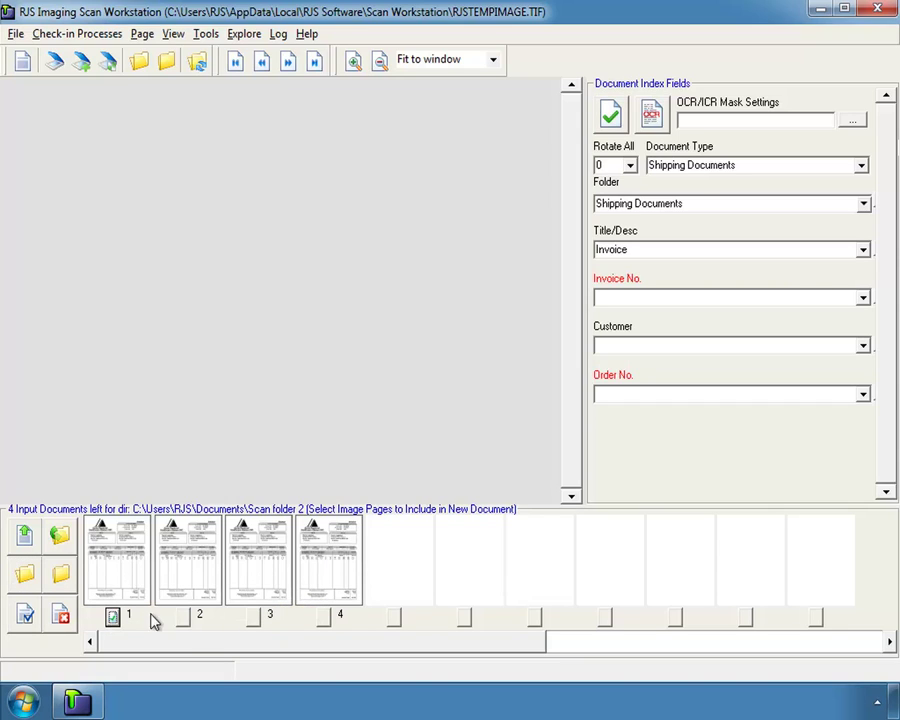
pyautogui.click(183, 617)
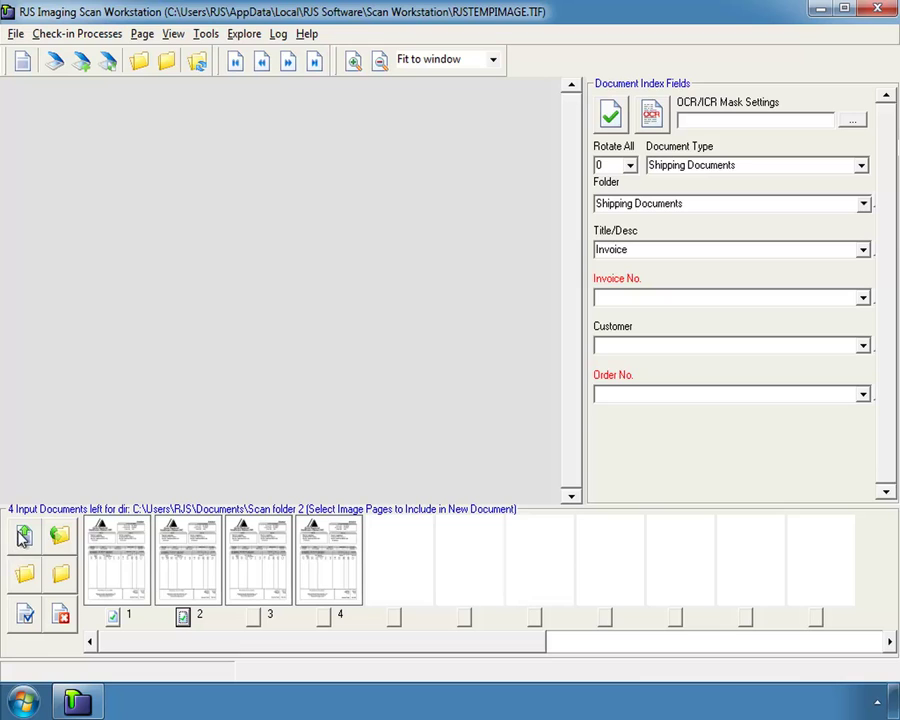
pyautogui.click(24, 535)
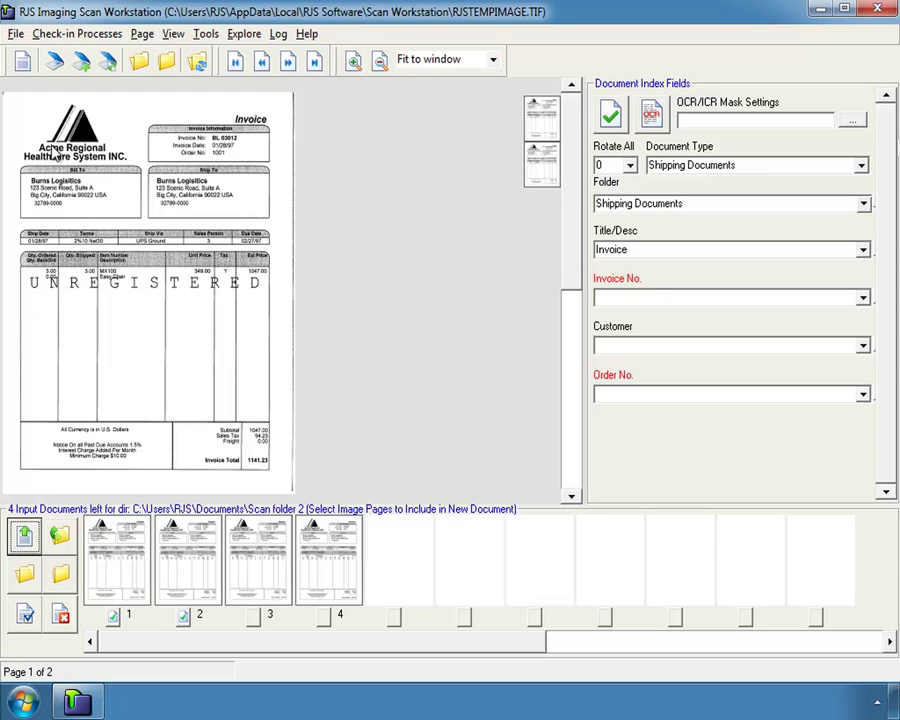
# Enter invoice number BL 03012, customer Burns Logistics and the order number for the two-page document, and check it in
pyautogui.moveTo(62, 104); pyautogui.dragTo(284, 228)
pyautogui.click(642, 293)
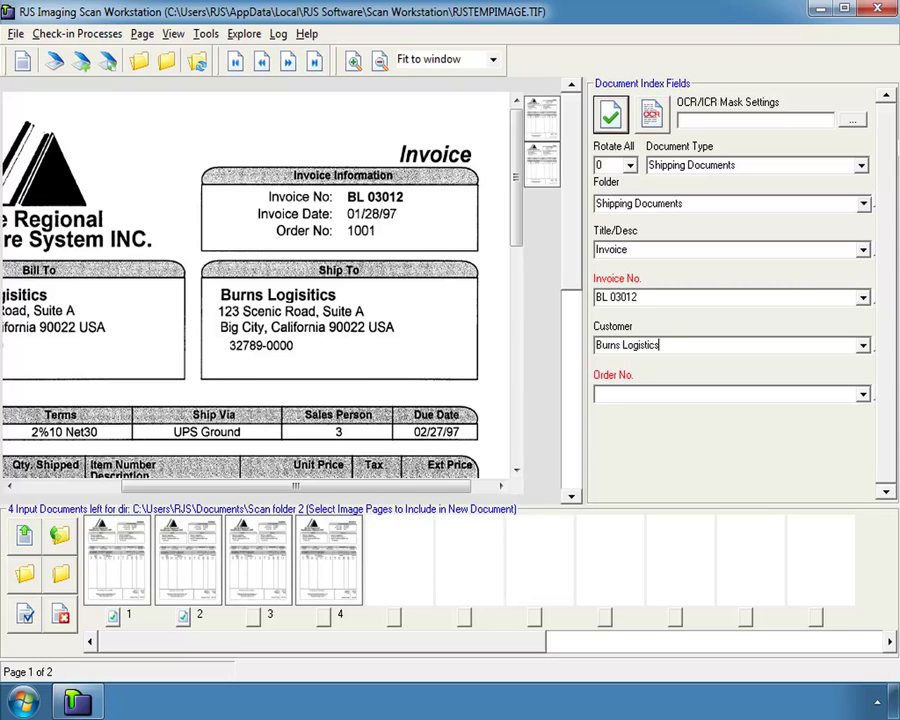
pyautogui.write('1001')
pyautogui.click(612, 118)
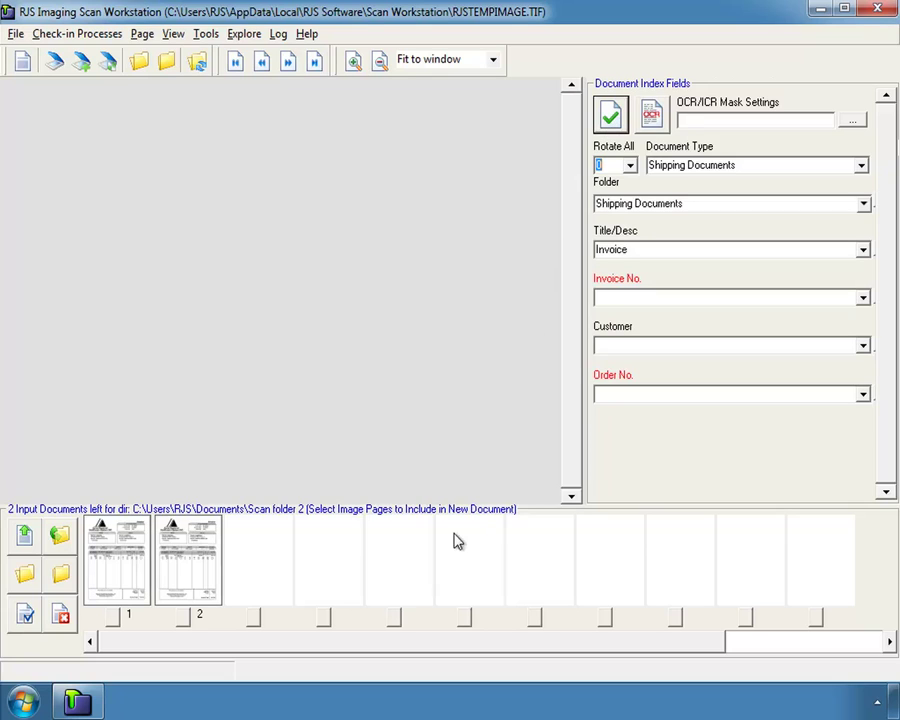
# Combine the two remaining input pages of Scan folder 2 into another new document
pyautogui.click(114, 618)
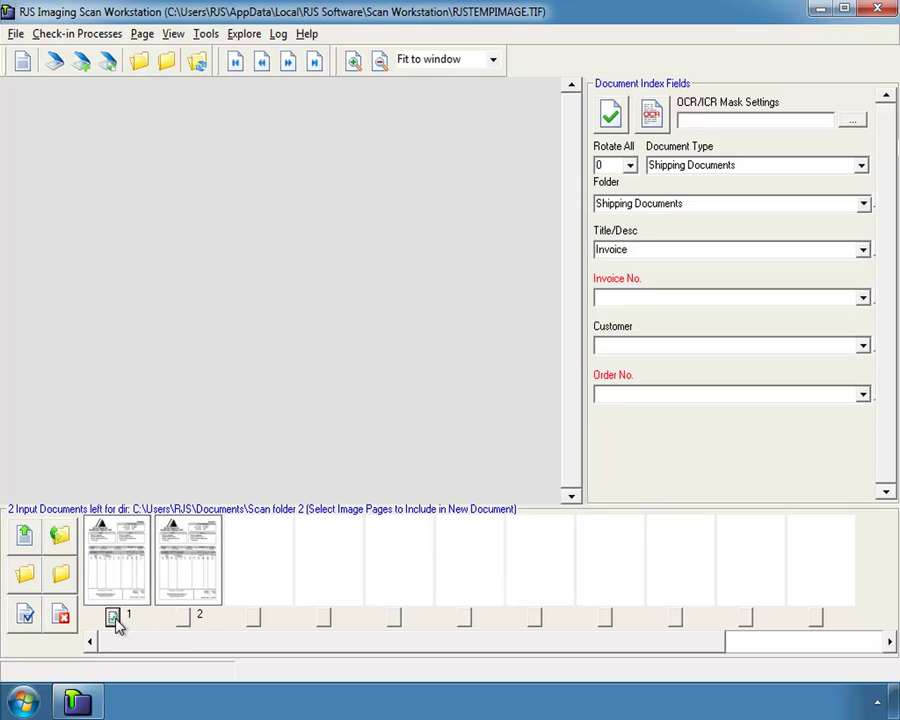
pyautogui.click(183, 616)
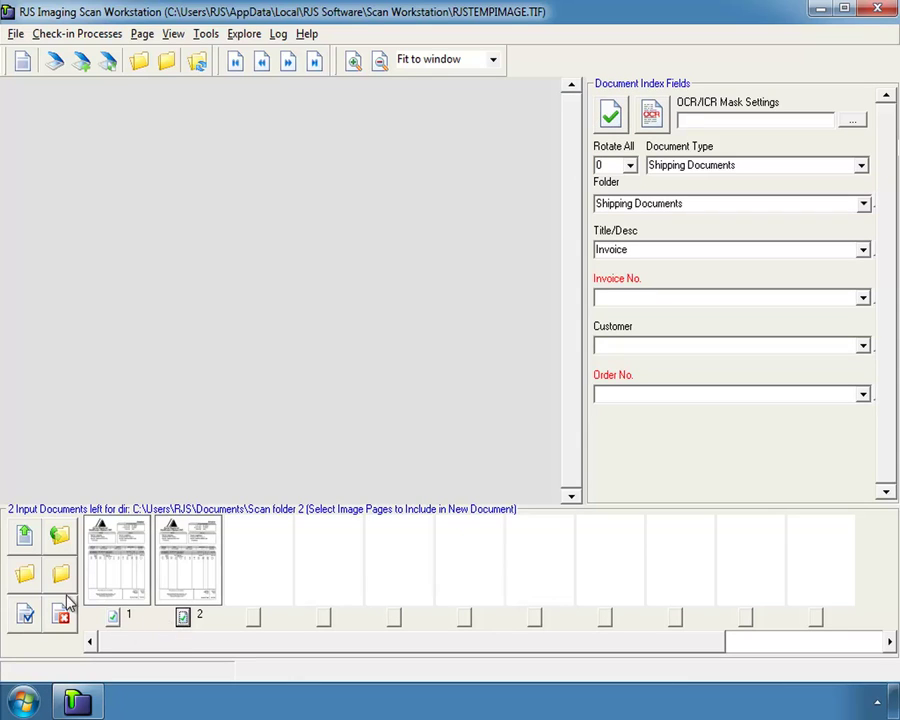
pyautogui.click(25, 537)
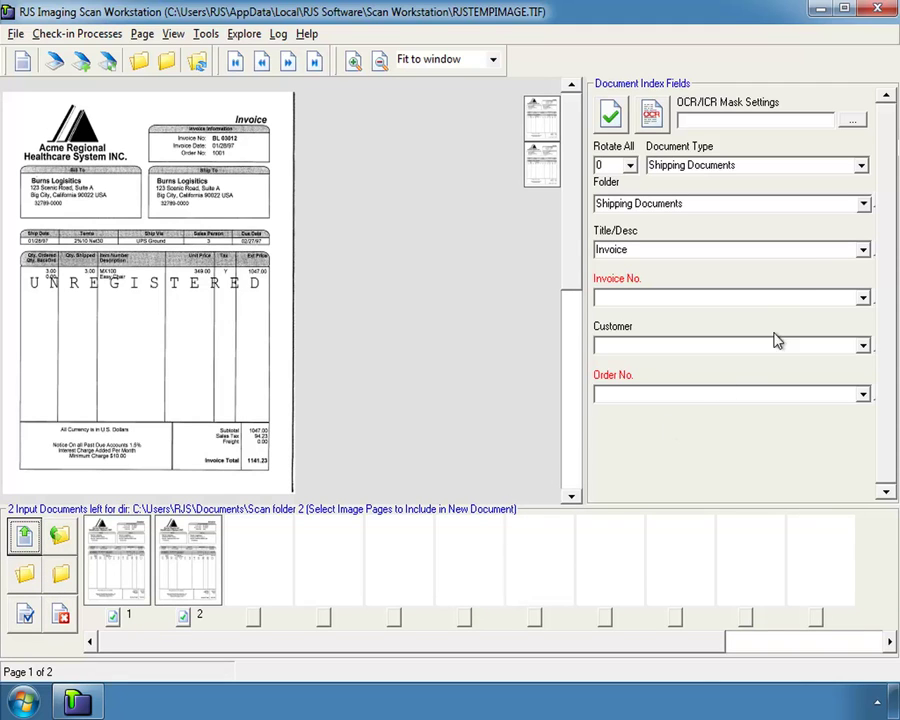
# Extract the index fields by OCR with the mask file Invoice template.nxp and check the document in
pyautogui.click(853, 119)
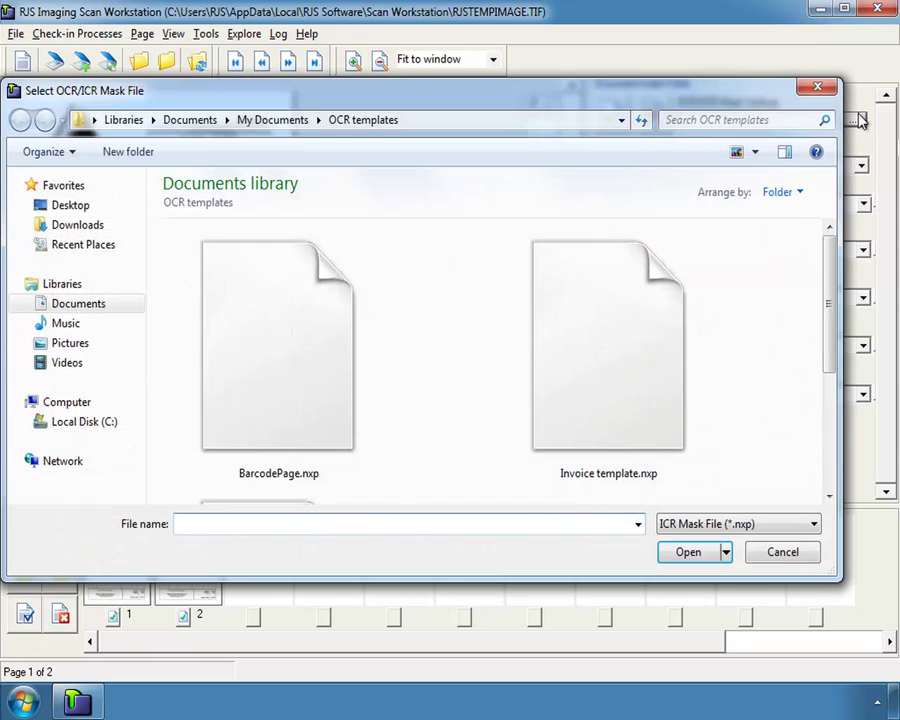
pyautogui.click(655, 326)
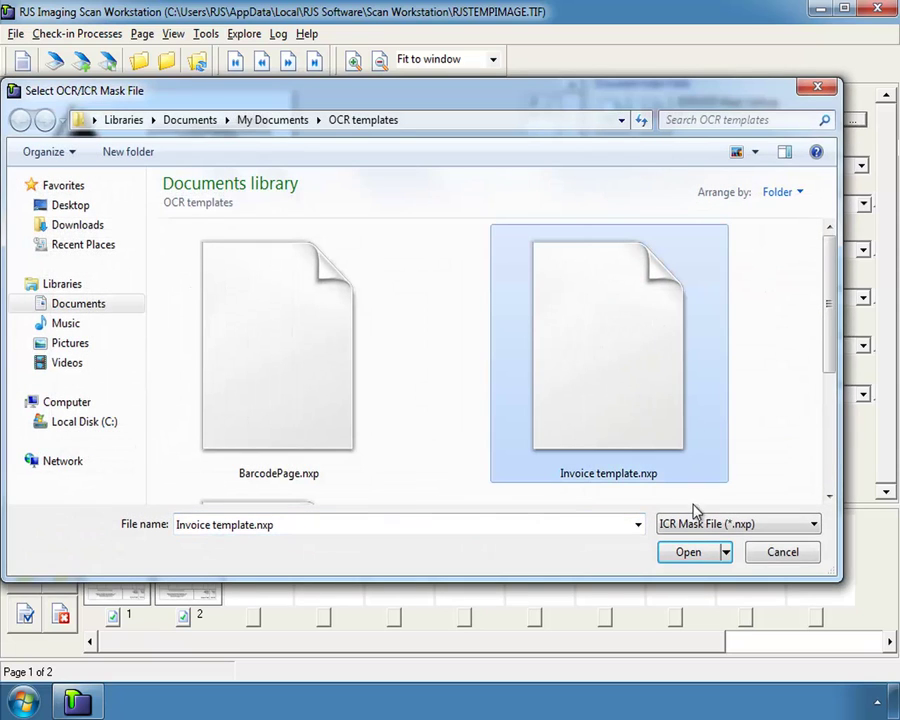
pyautogui.click(700, 555)
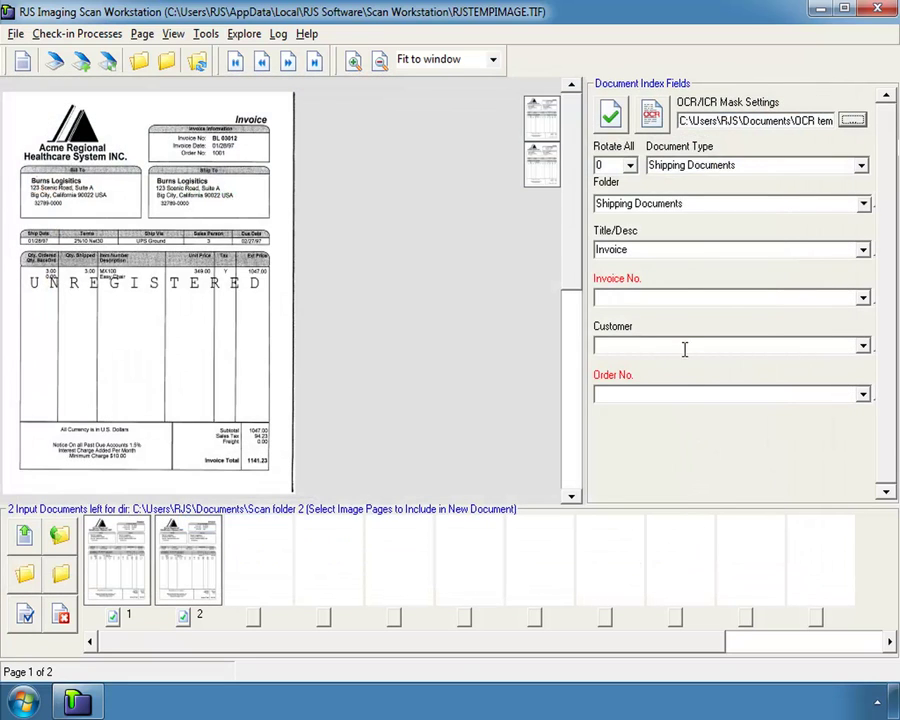
pyautogui.click(651, 126)
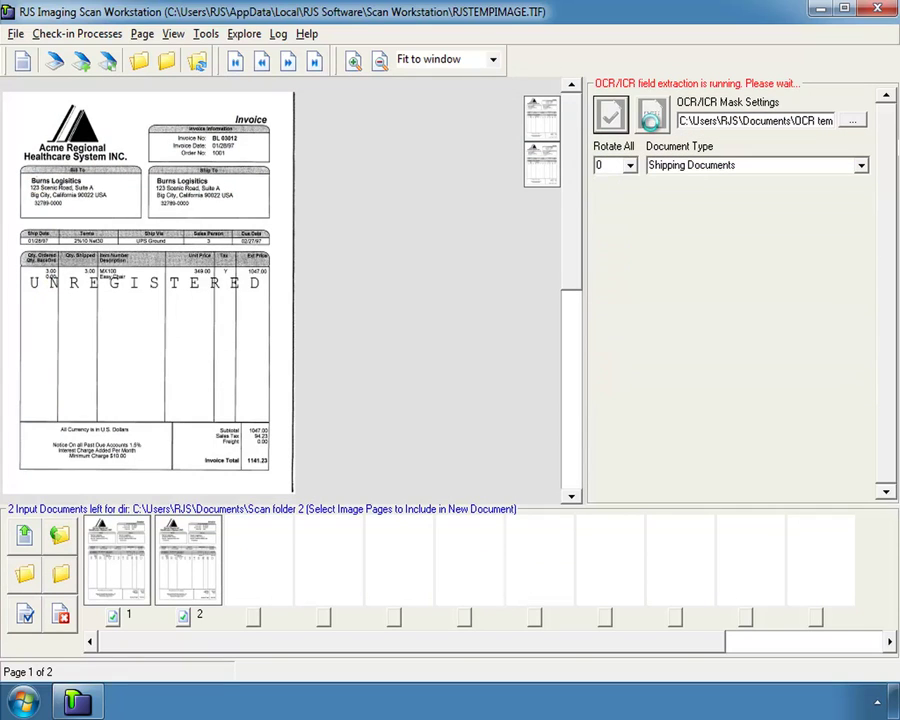
pyautogui.moveTo(120, 107); pyautogui.dragTo(287, 256)
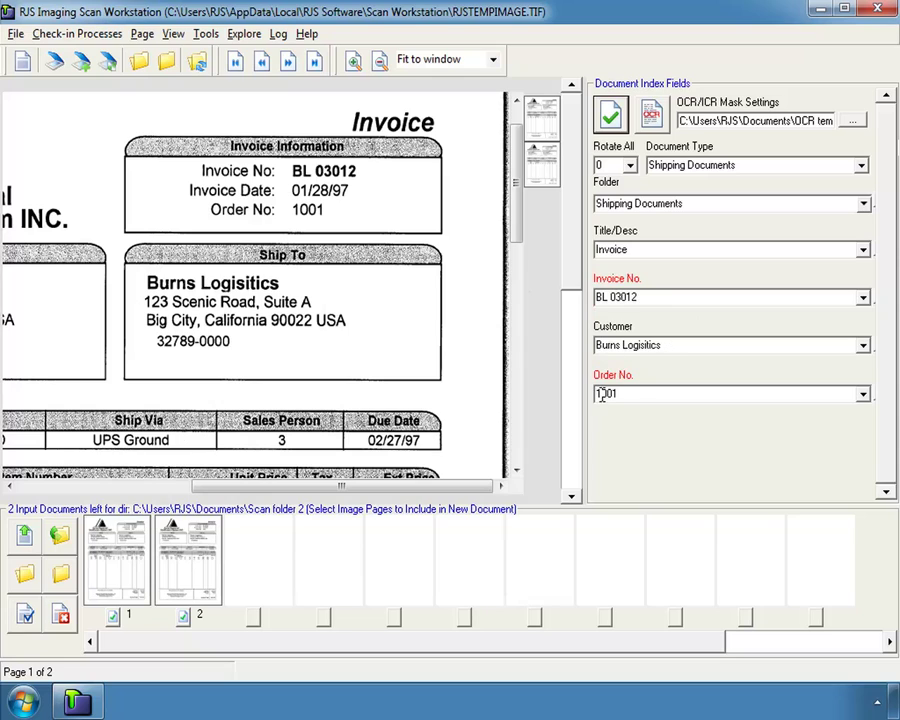
pyautogui.click(613, 116)
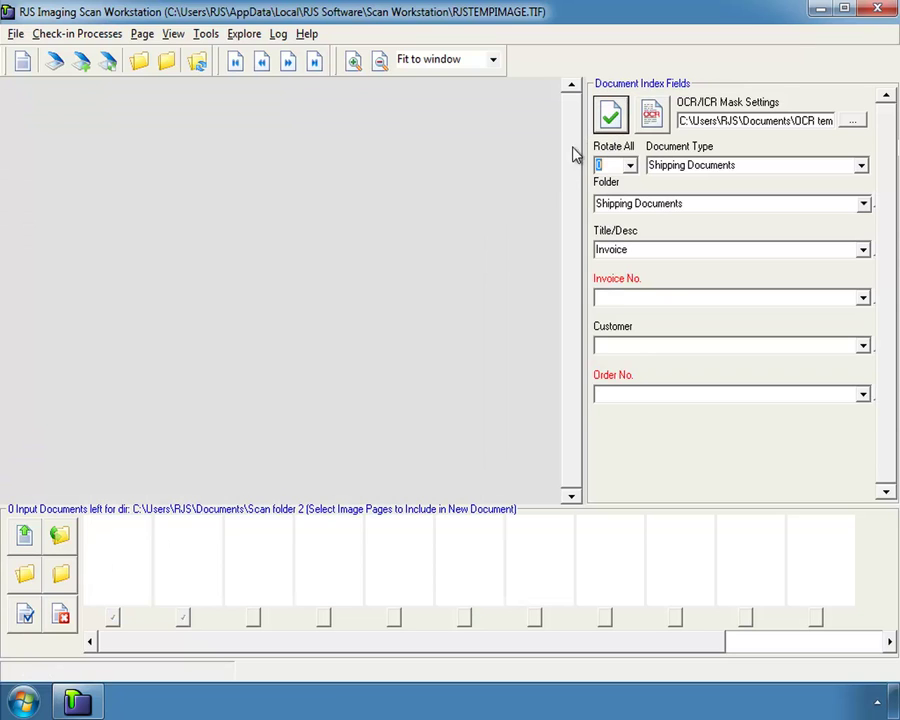
# Load the input documents from Scan folder 3 and start the Barcoded Document Check-In Process
pyautogui.click(25, 577)
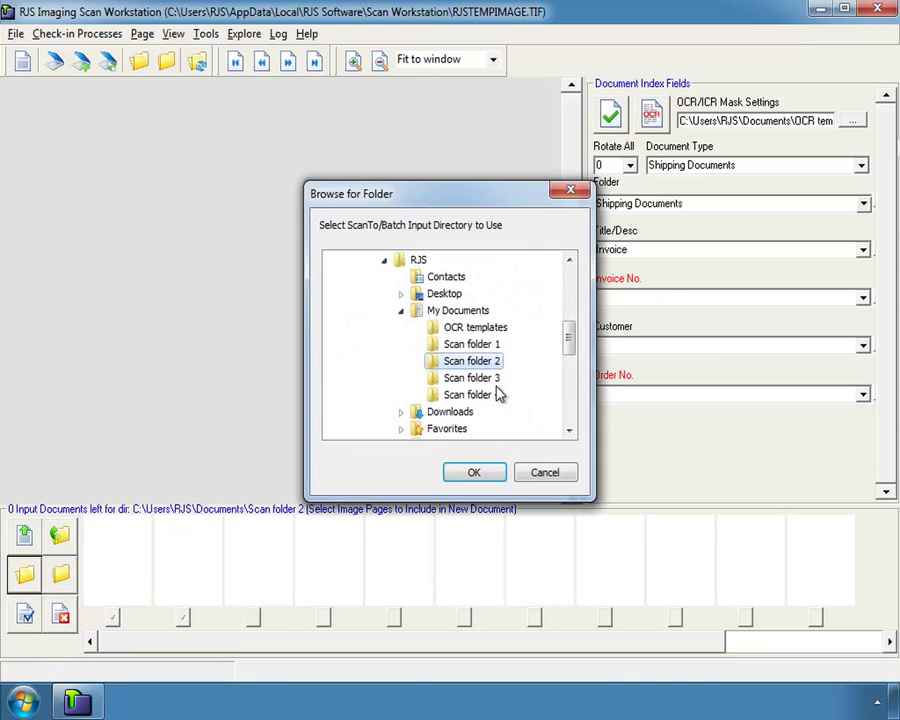
pyautogui.click(496, 380)
pyautogui.click(486, 473)
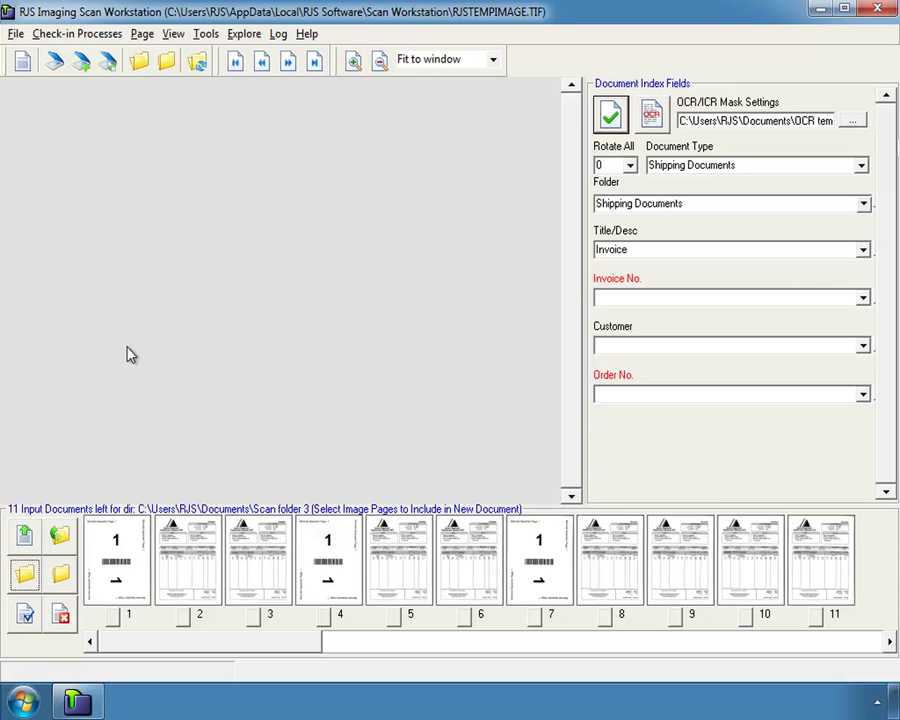
pyautogui.click(118, 36)
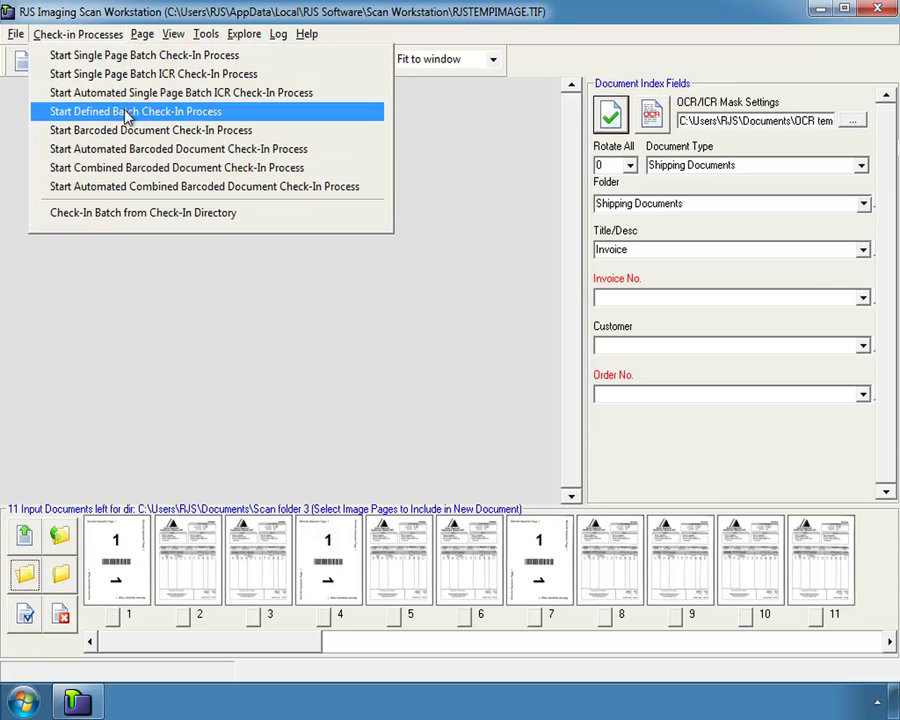
pyautogui.click(135, 131)
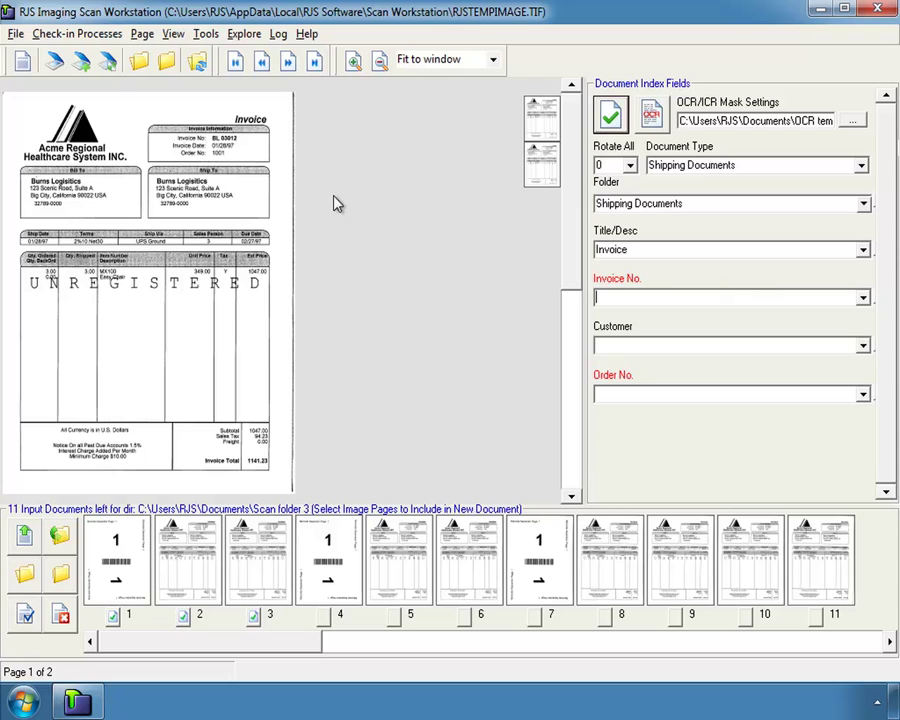
# Index the first barcode-separated document with invoice number BL 03012, customer Burns Logistics and the order number, and check it in
pyautogui.click(651, 297)
pyautogui.write('BL 03012')
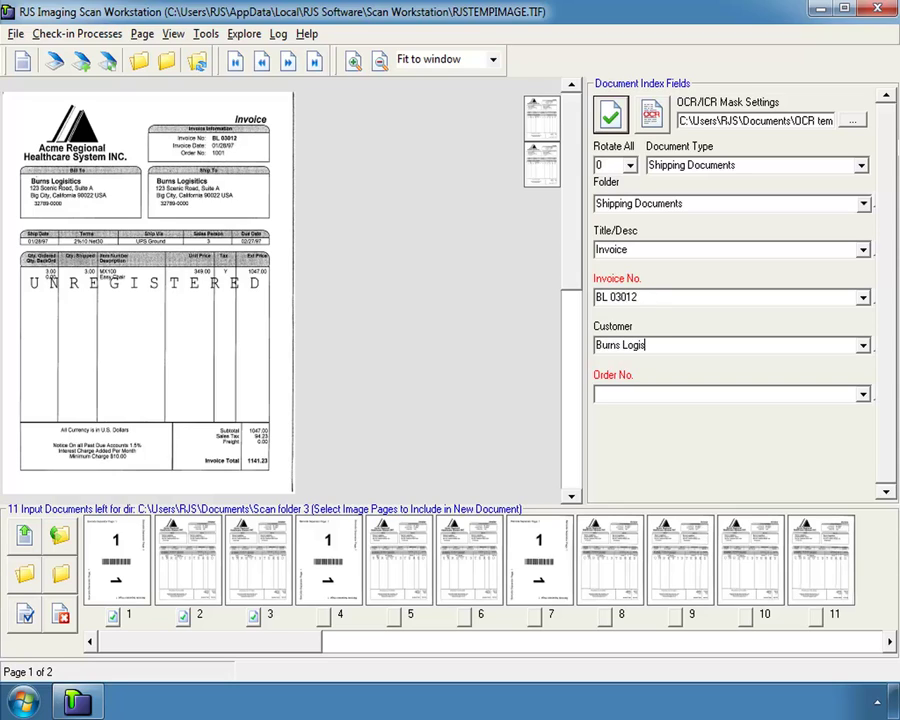
pyautogui.write('1001')
pyautogui.click(613, 117)
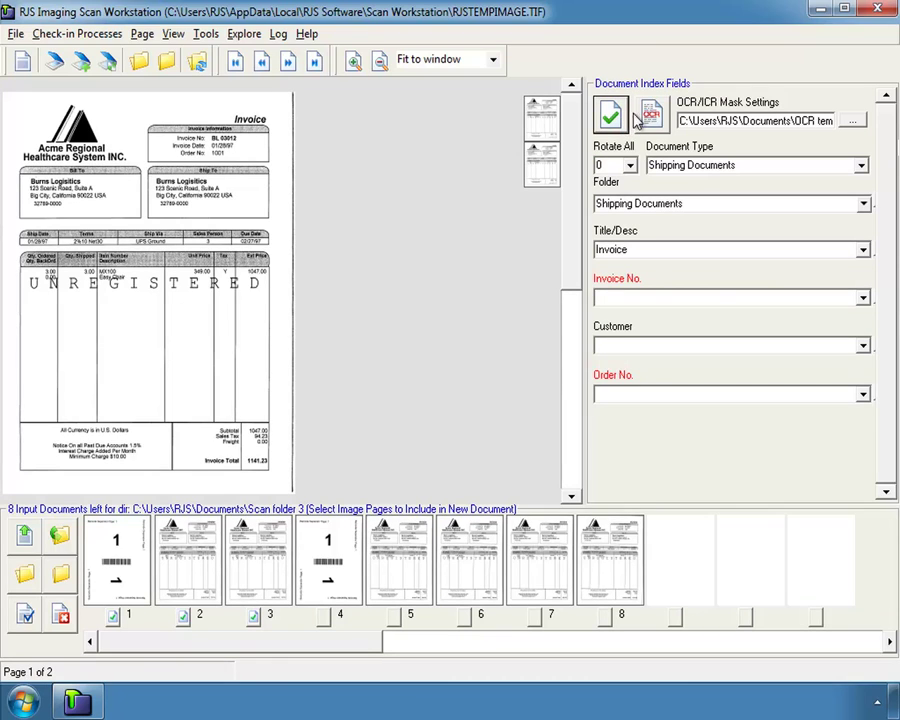
# Fill the index fields of the second and third barcode-separated documents by OCR and check each document in
pyautogui.click(650, 116)
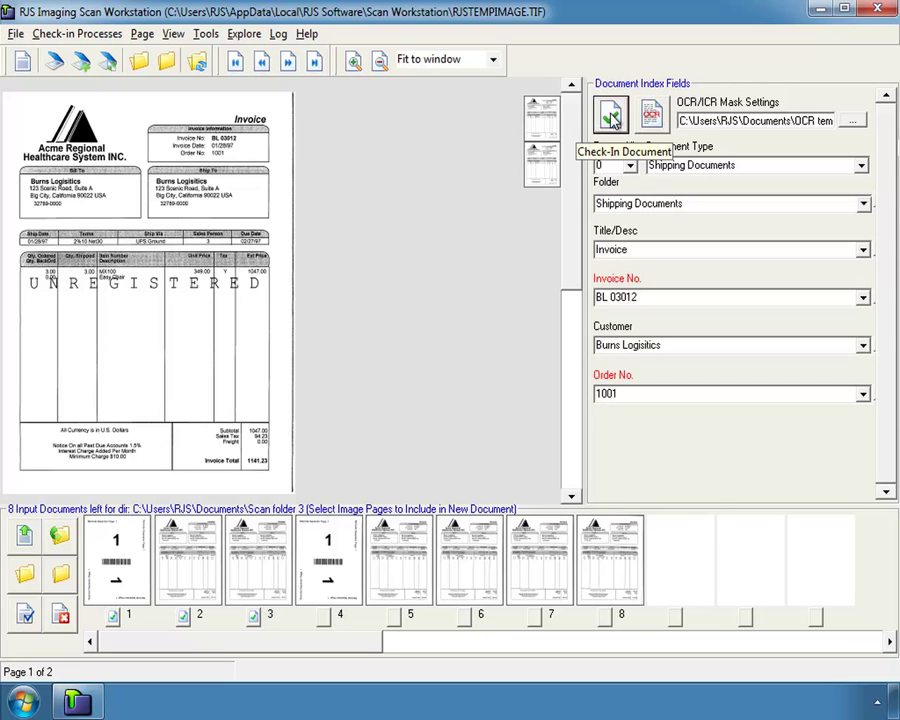
pyautogui.click(610, 116)
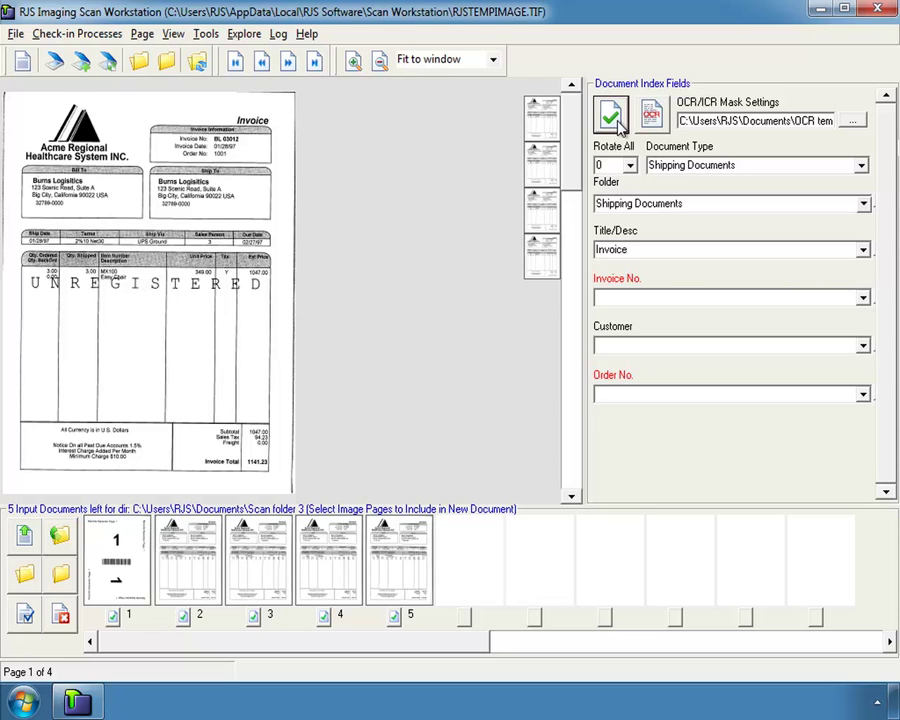
pyautogui.click(648, 113)
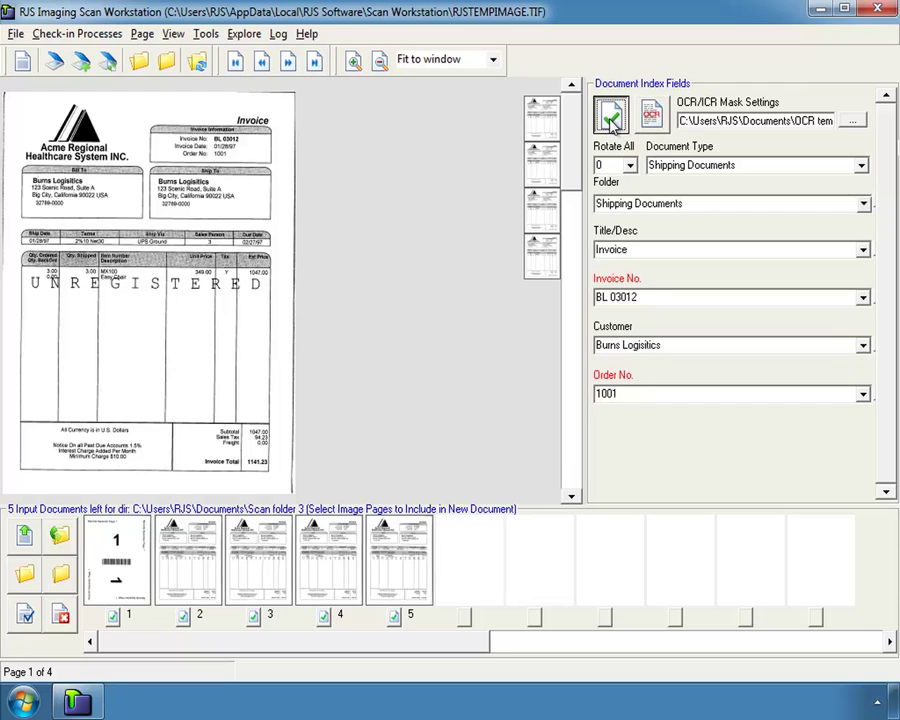
pyautogui.click(612, 117)
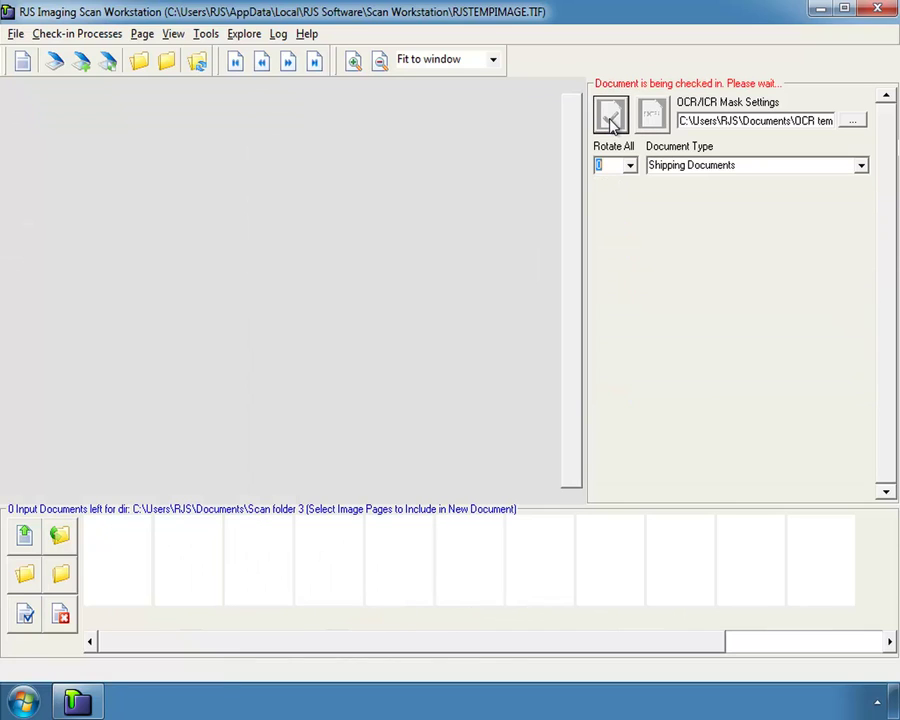